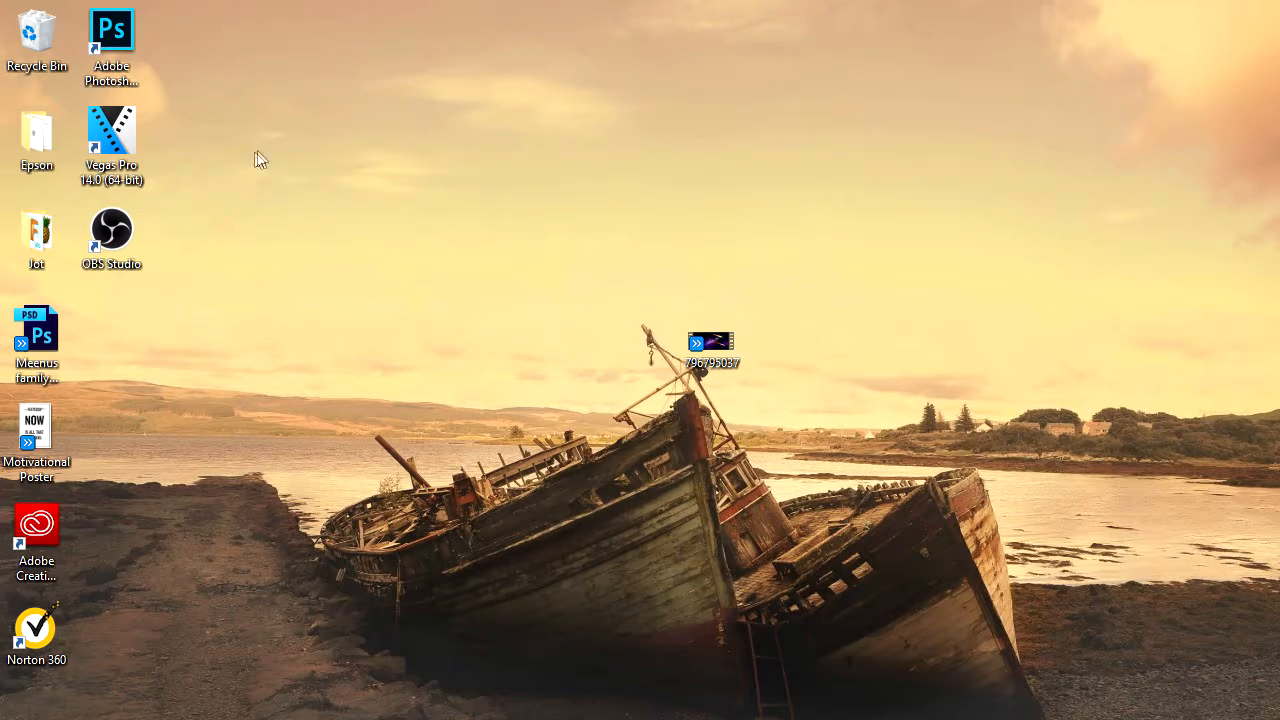
Step: Open Vegas Pro 14.0 and import the video 796795037 from the Desktop into the project media
left_click(95, 137)
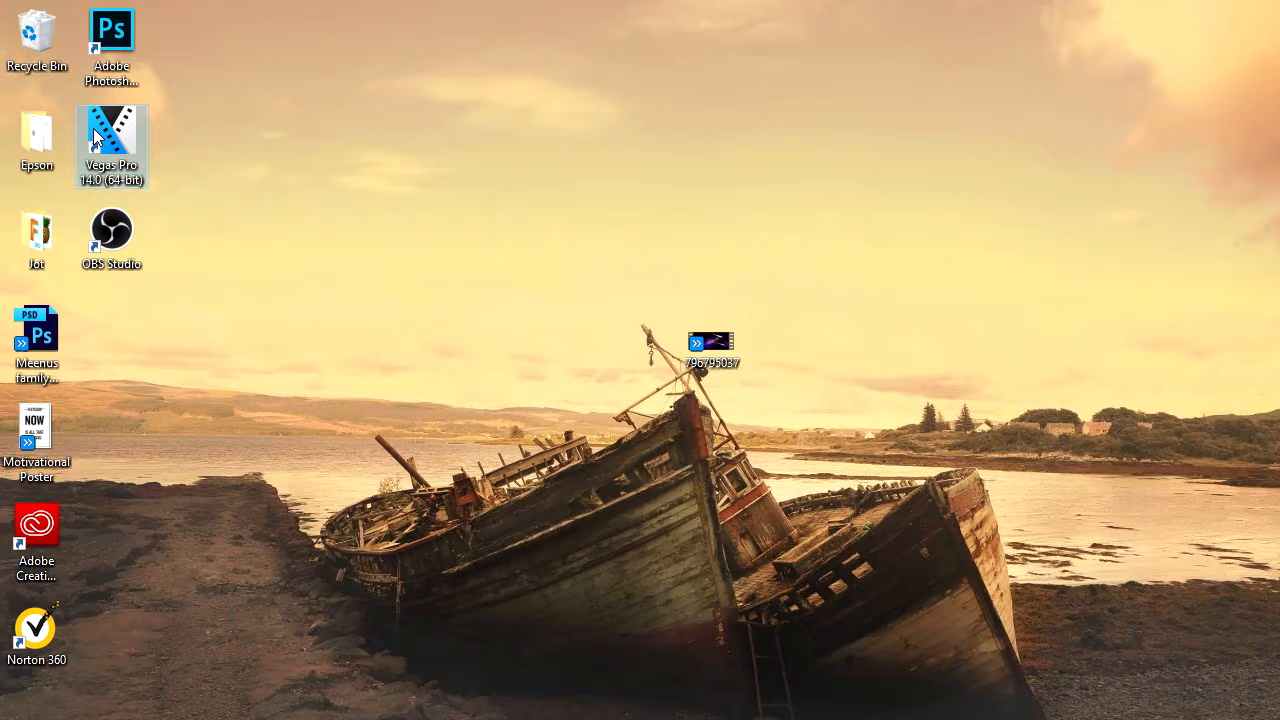
double_click(95, 137)
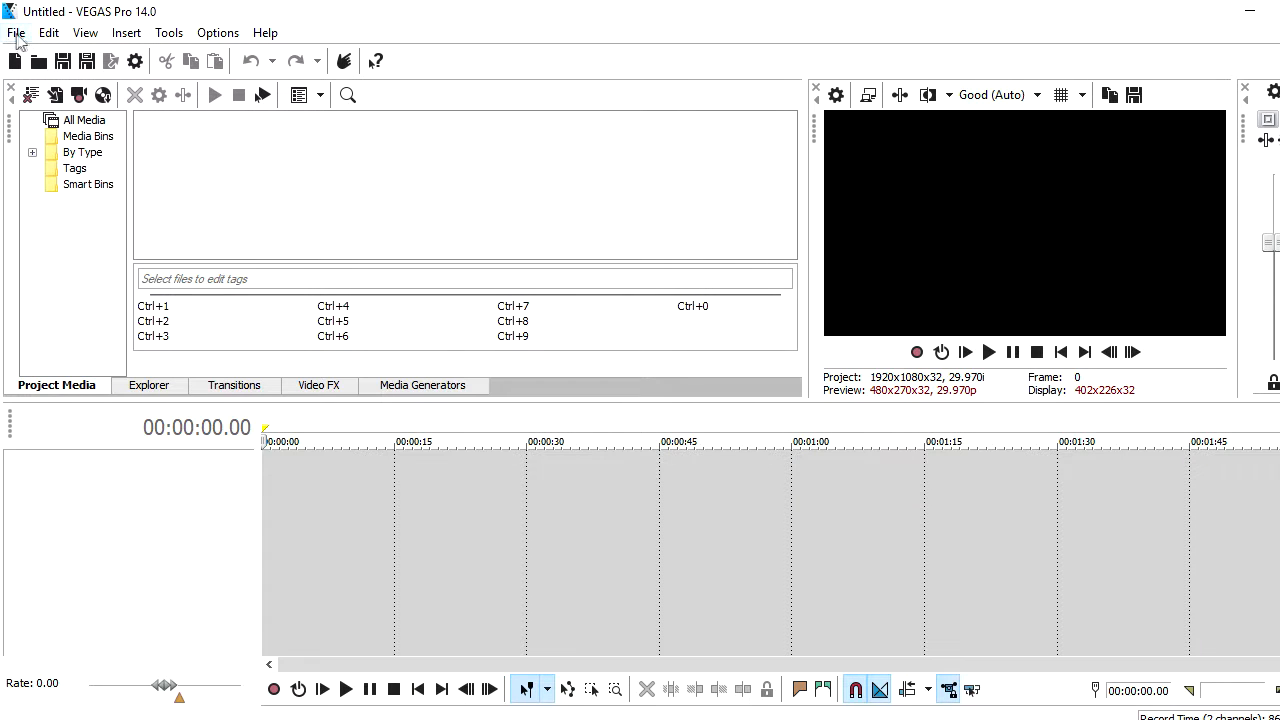
left_click(52, 95)
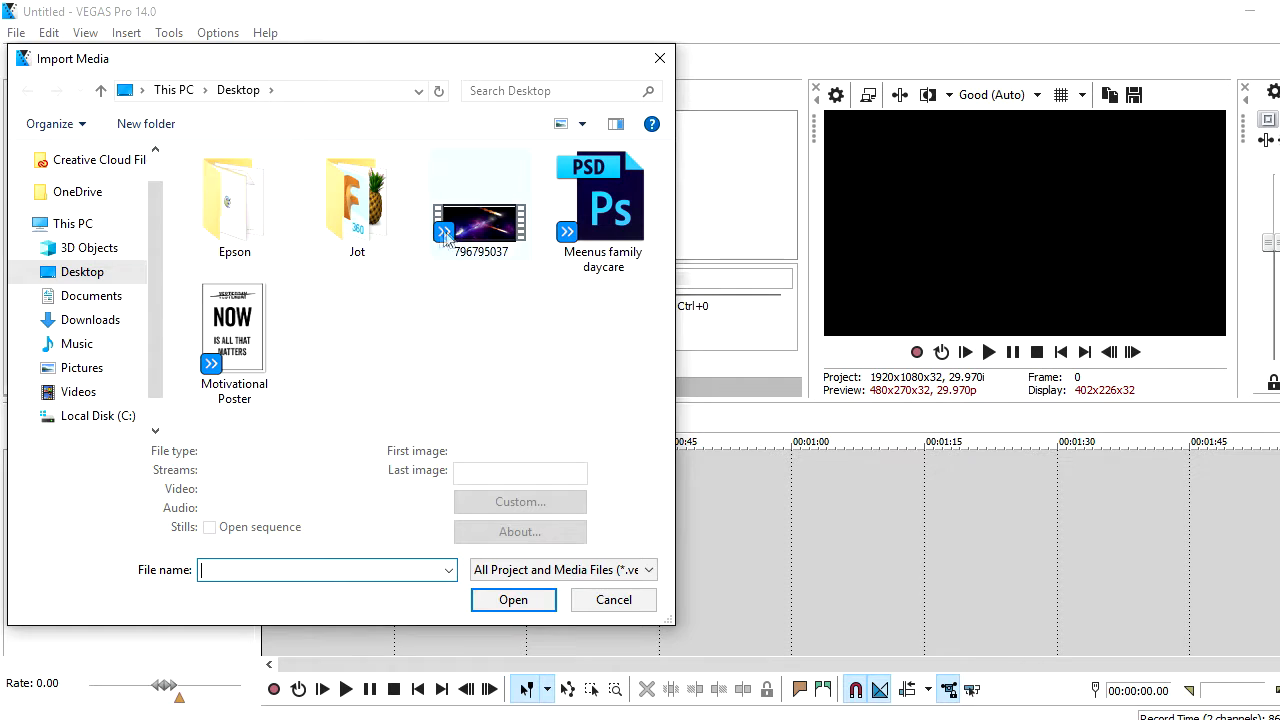
double_click(448, 240)
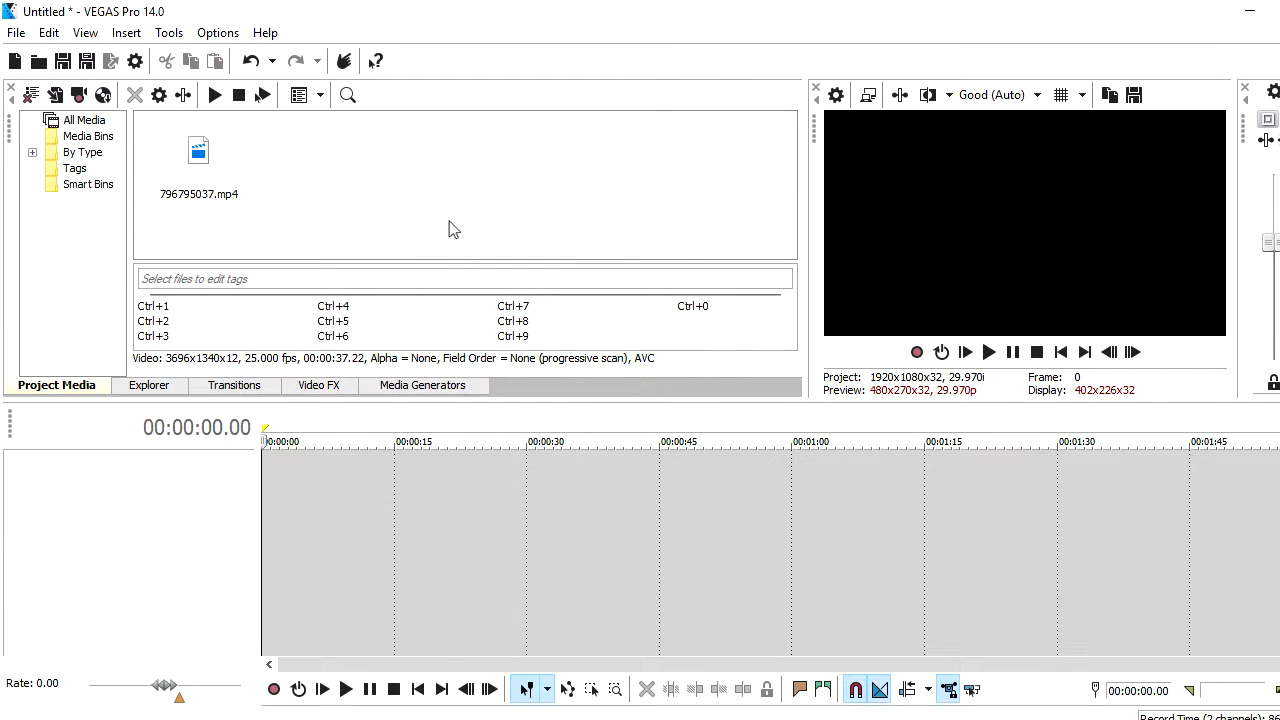
Step: Place 796795037.mp4 at the start of the empty timeline and play it back at normal speed
left_click_drag(210, 163, 351, 688)
left_click(348, 689)
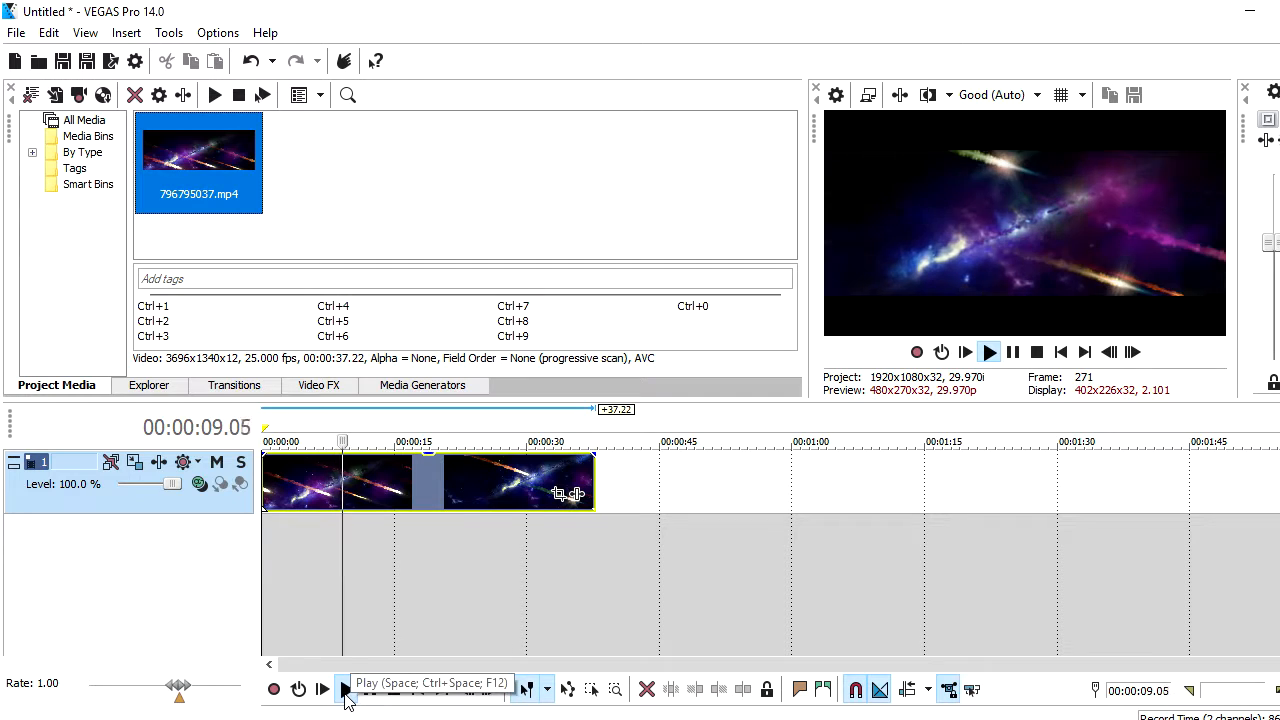
left_click(347, 690)
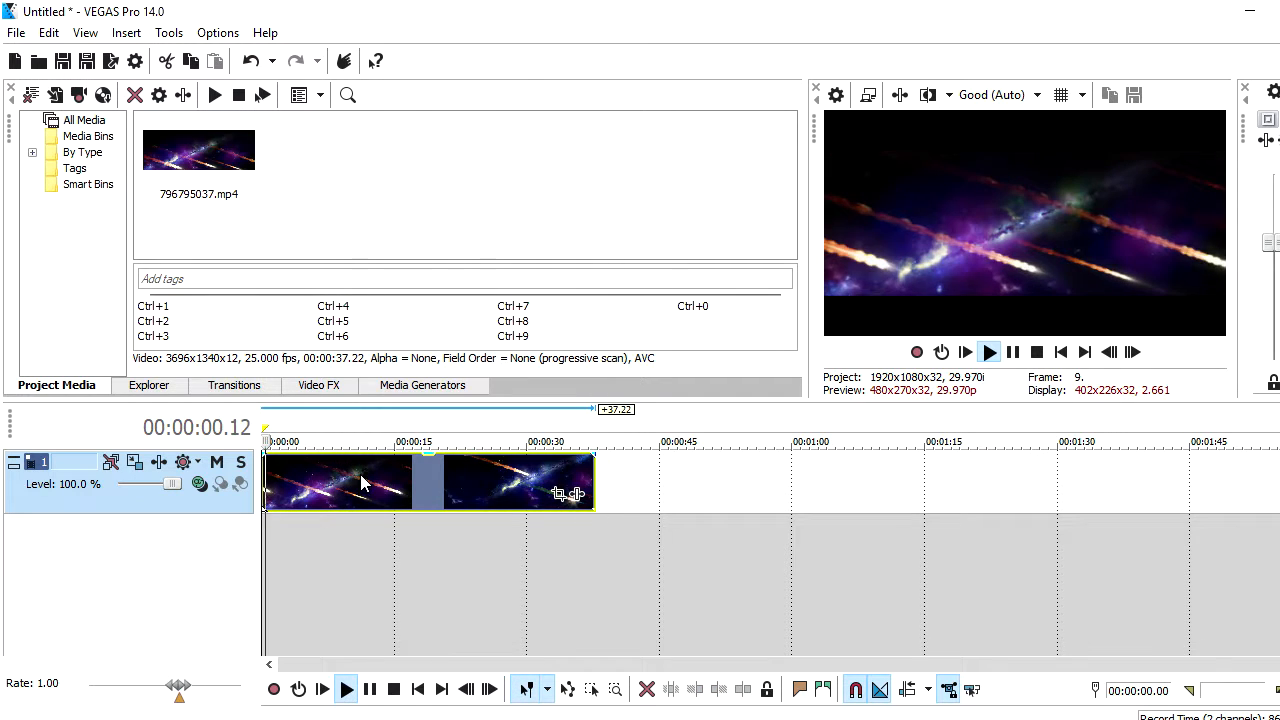
right_click(359, 496)
left_click(313, 575)
left_click(394, 695)
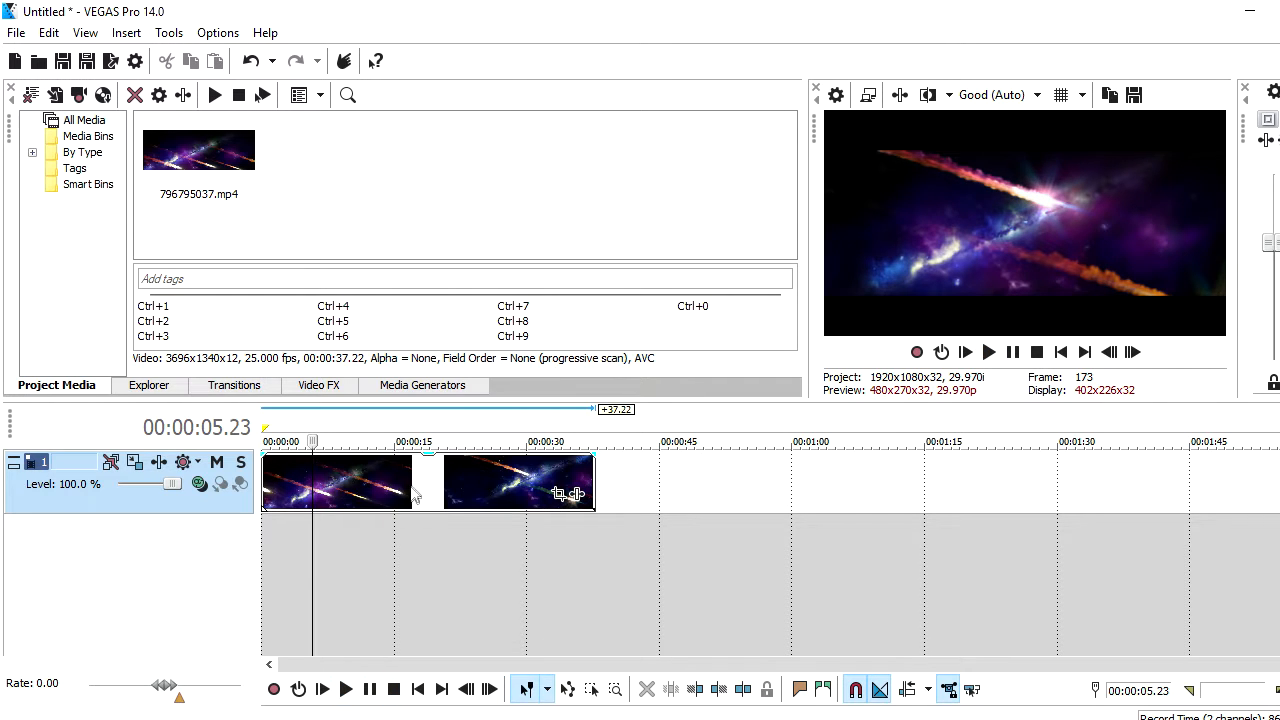
right_click(413, 483)
mouse_move(582, 588)
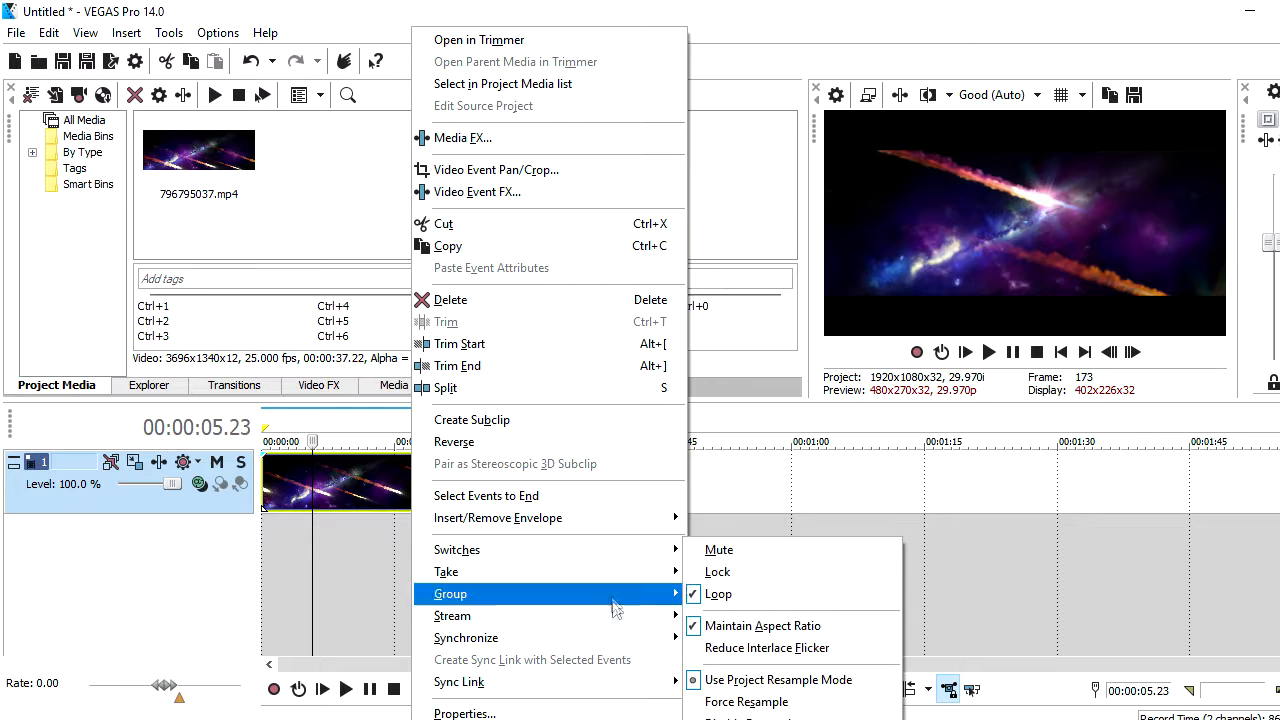
mouse_move(612, 614)
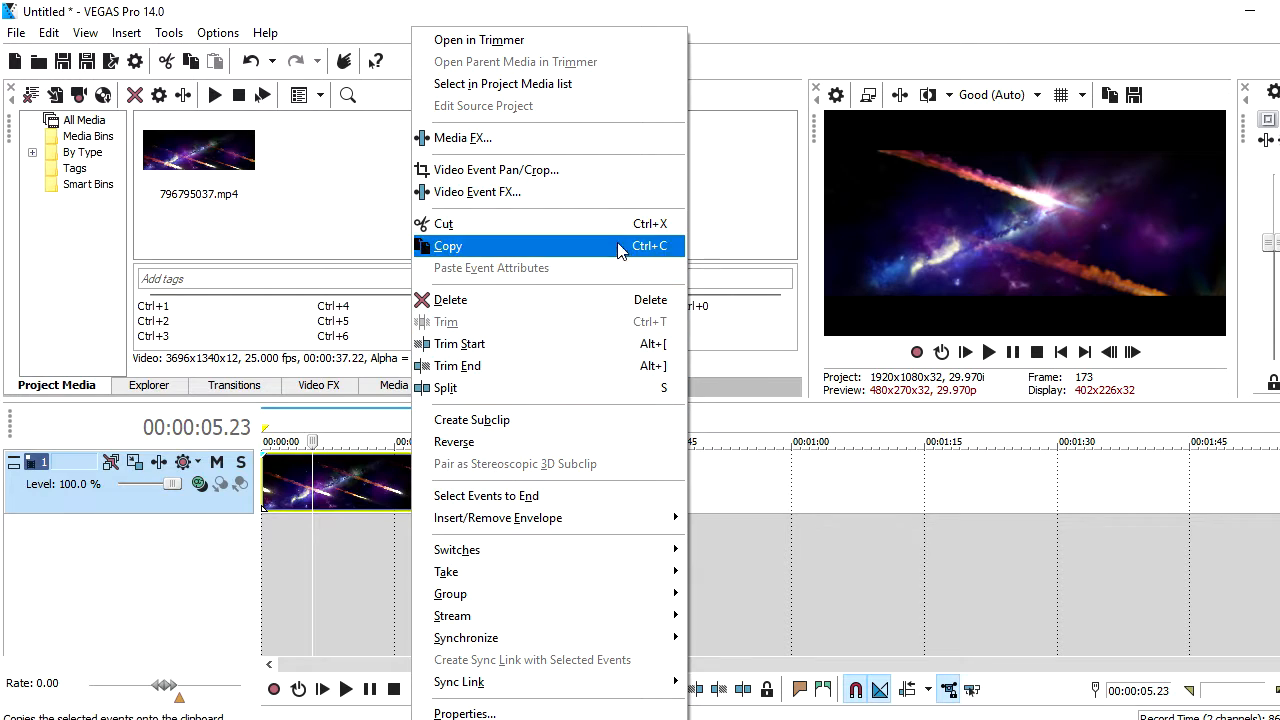
left_click(736, 561)
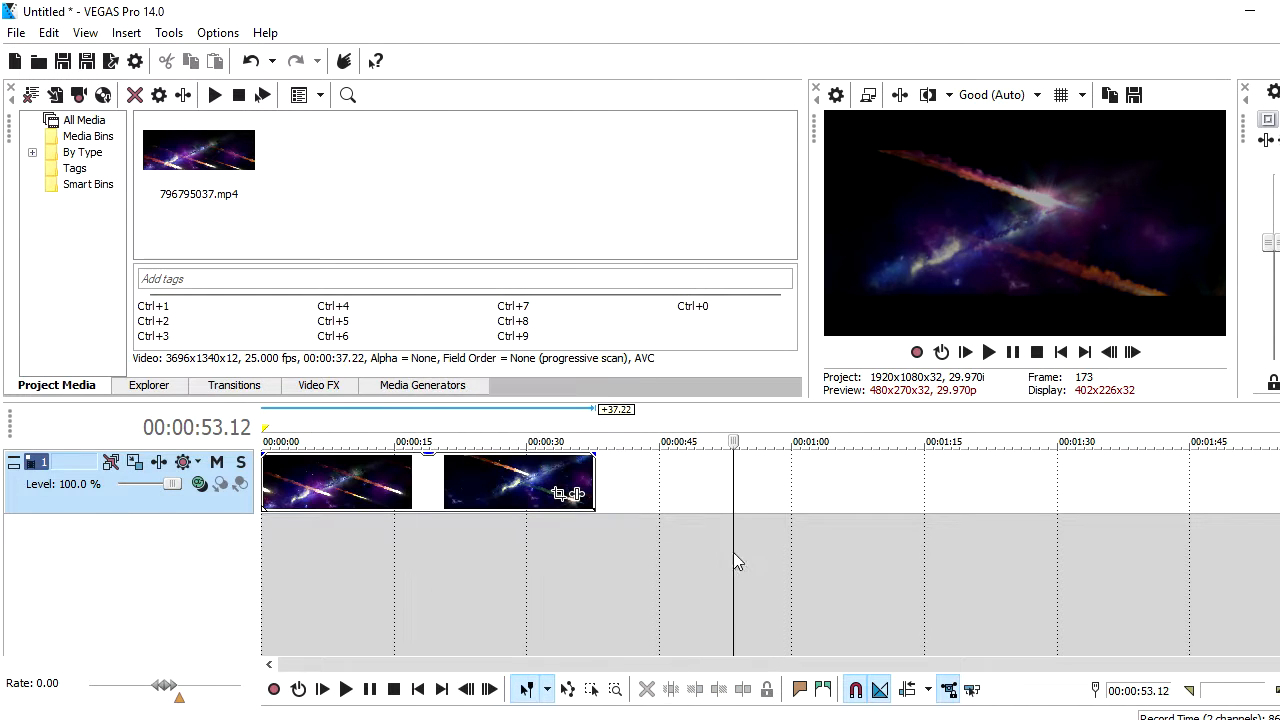
Step: Set the cursor at 00:00:02.28 and time-stretch the end of the clip by about 25 seconds to slow it down
left_click(288, 548)
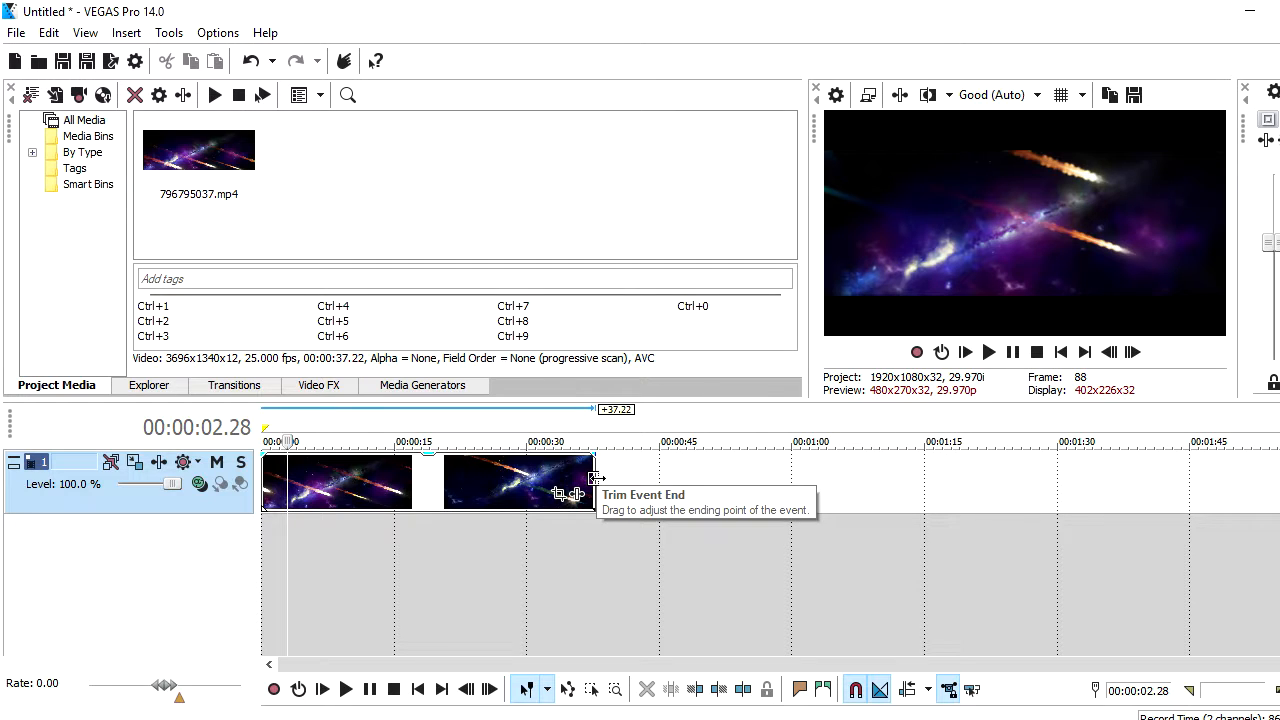
key("ctrl")
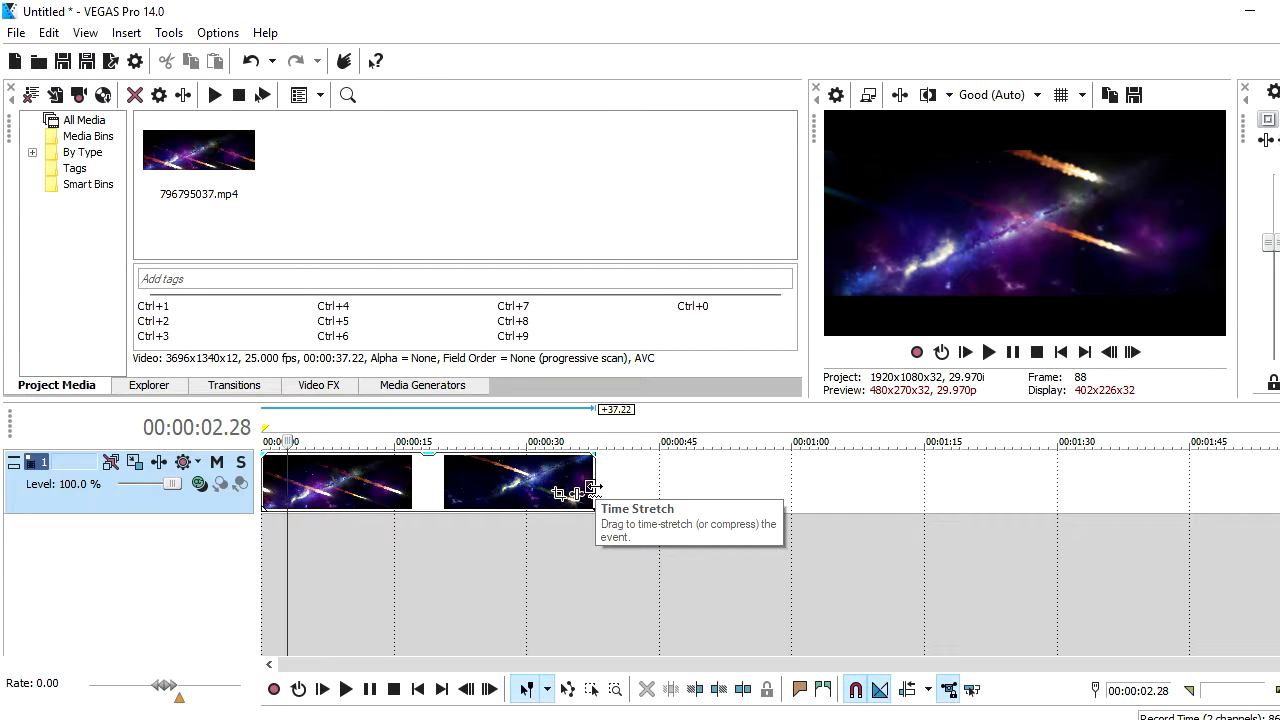
left_click_drag(592, 487, 818, 495)
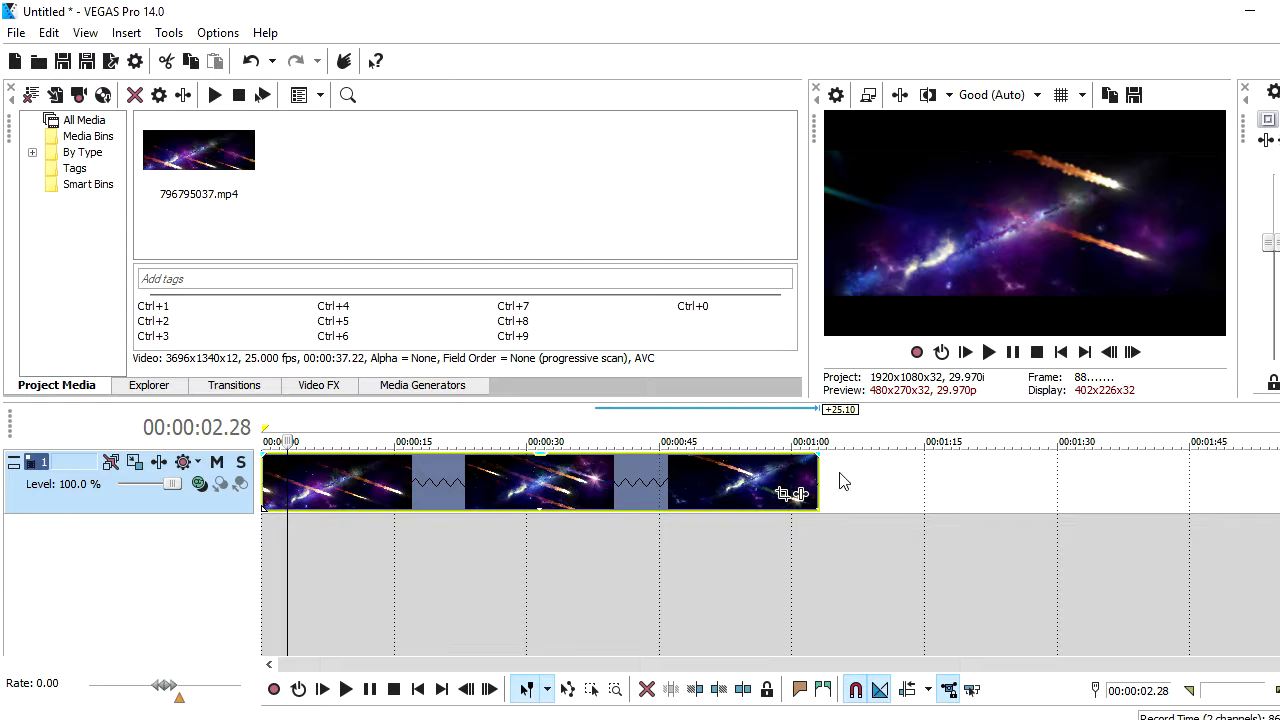
Step: Set the video preview quality to Preview (Auto) and play the slowed clip
left_click(1014, 95)
mouse_move(1005, 146)
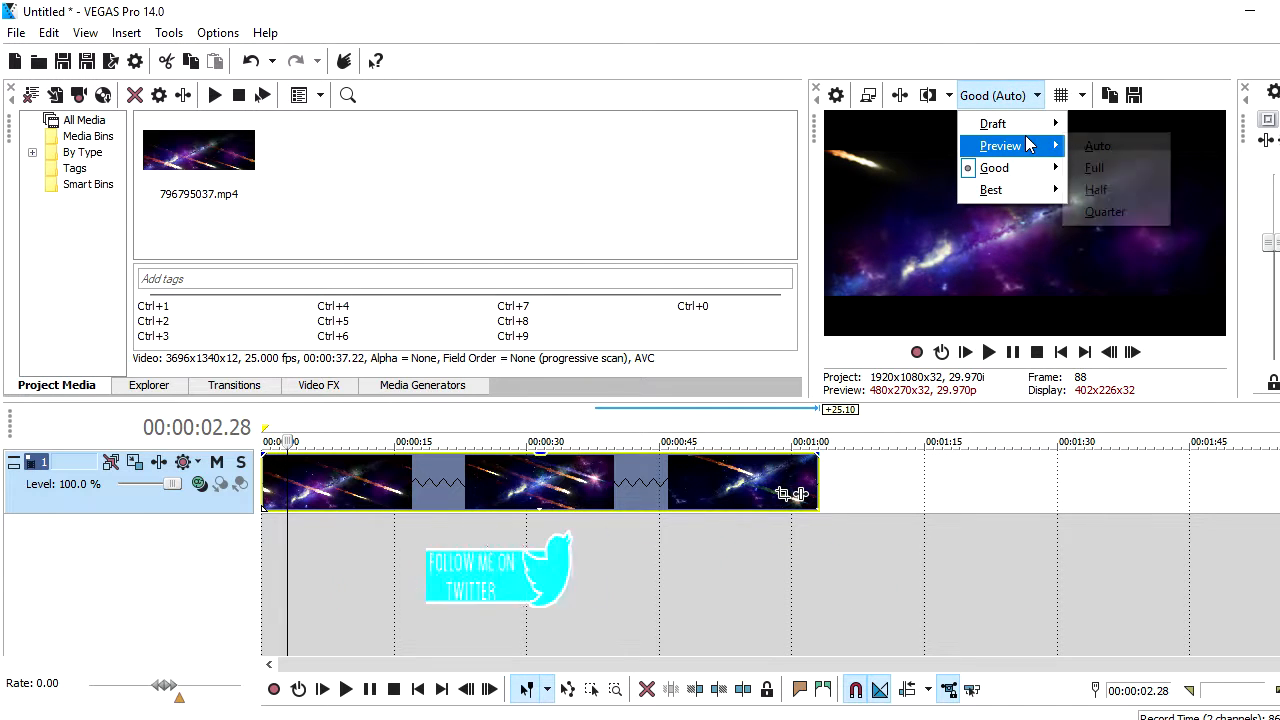
left_click(1097, 146)
key("space")
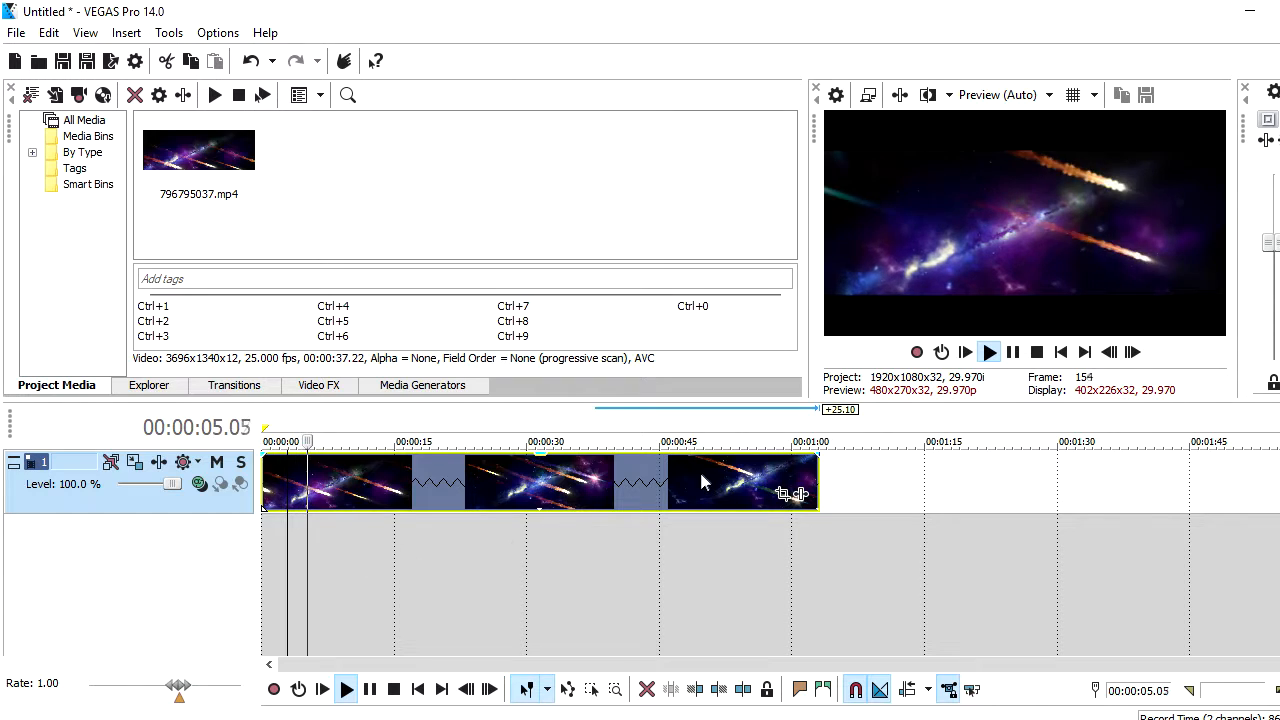
Step: Undo the time stretch and the clip's placement on the timeline, and stop playback
key("ctrl+z")
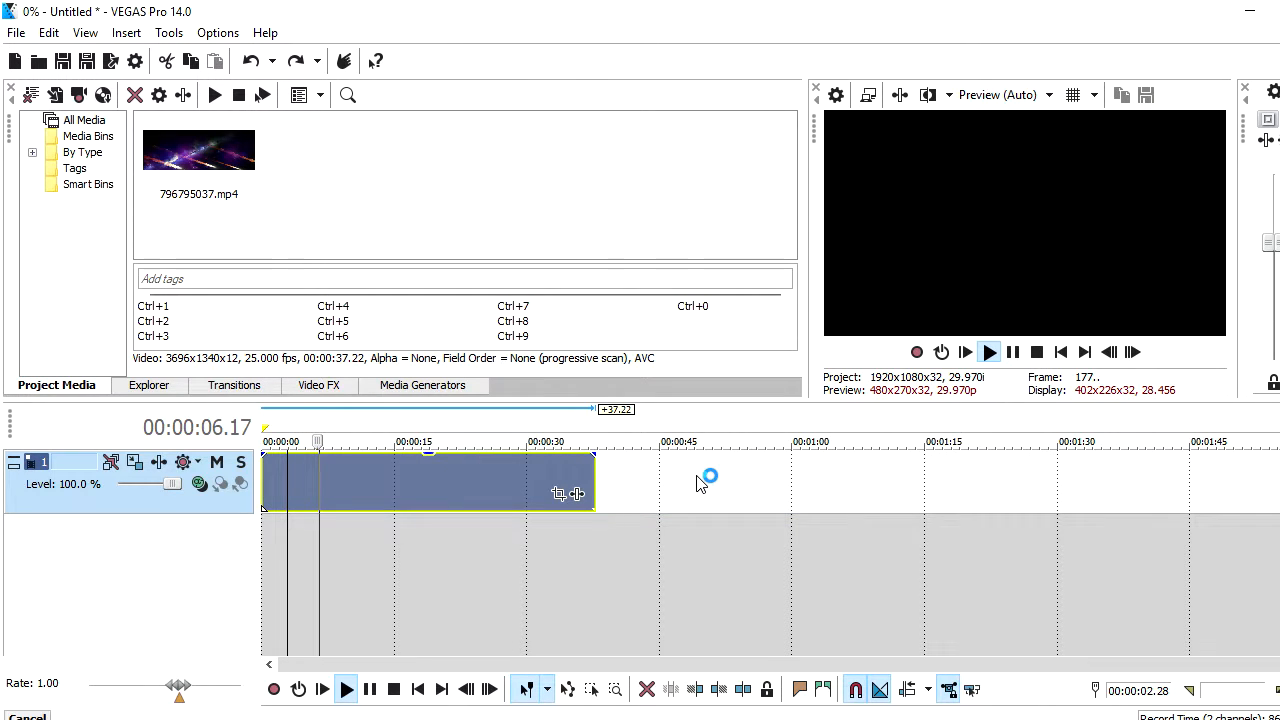
key("ctrl+z")
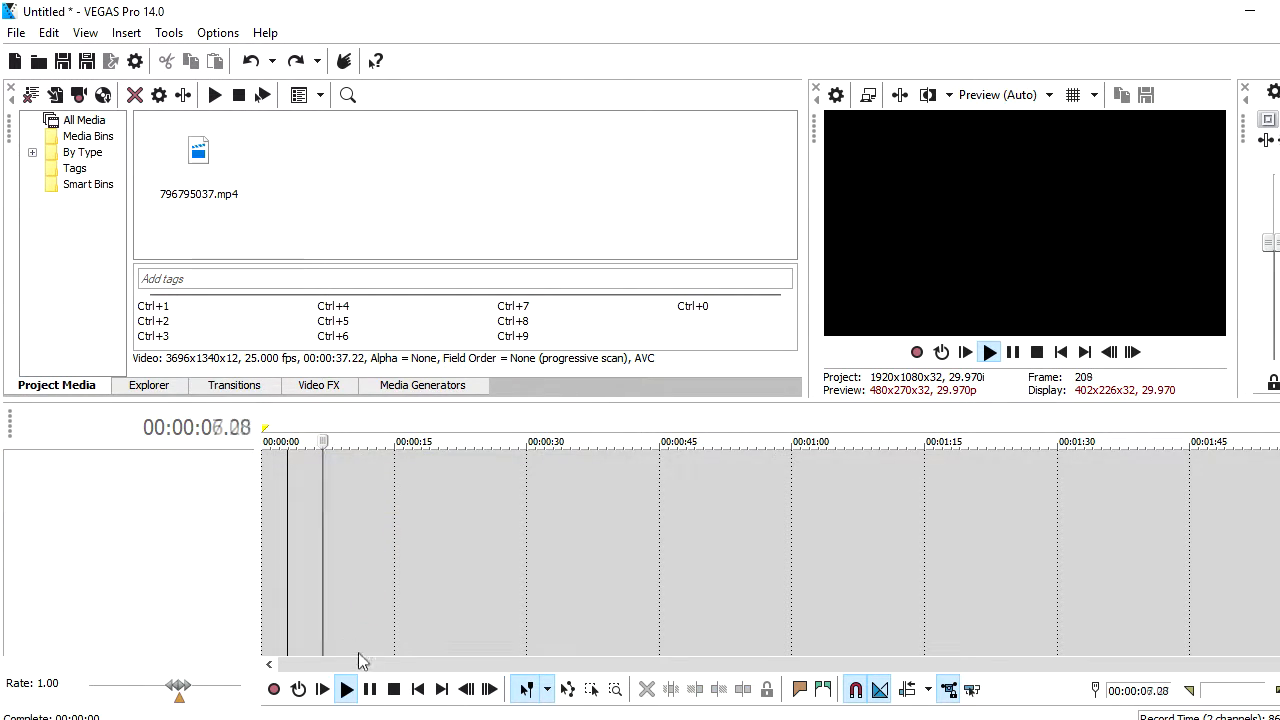
key("space")
Step: Place 796795037.mp4 on the timeline at 00:00:02.28 and play it back at normal speed
left_click_drag(213, 198, 296, 504)
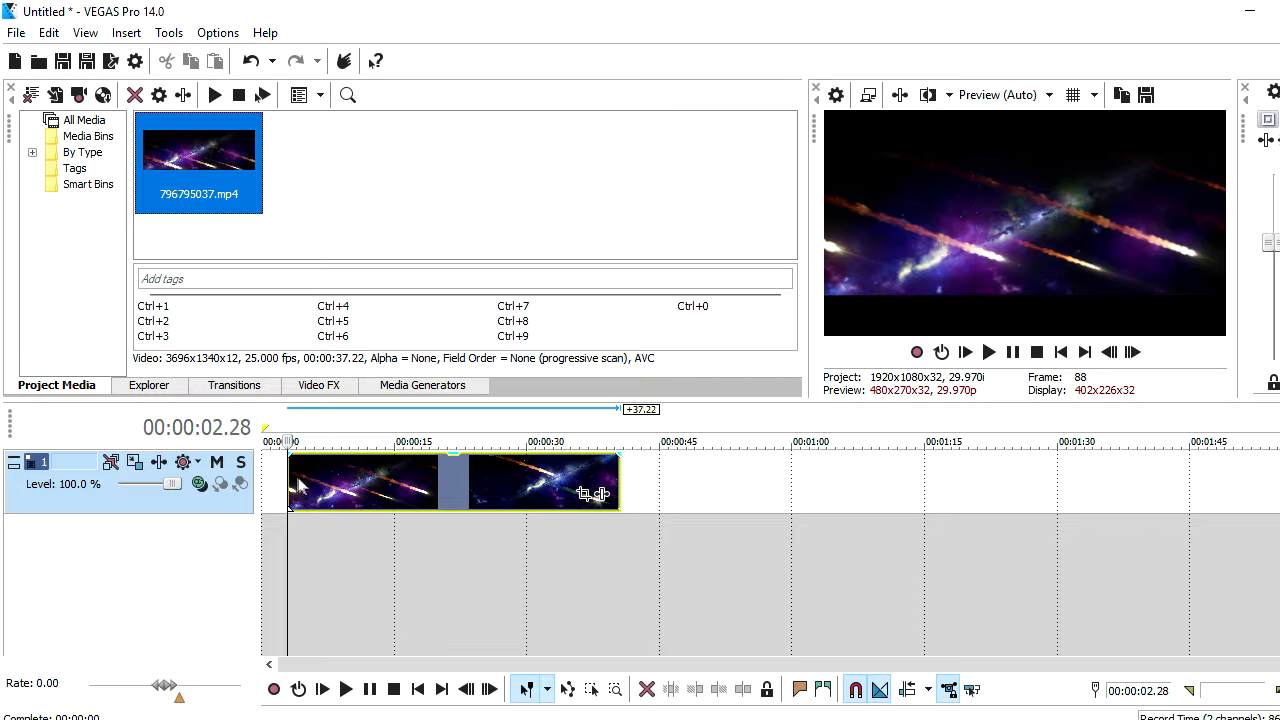
left_click(346, 689)
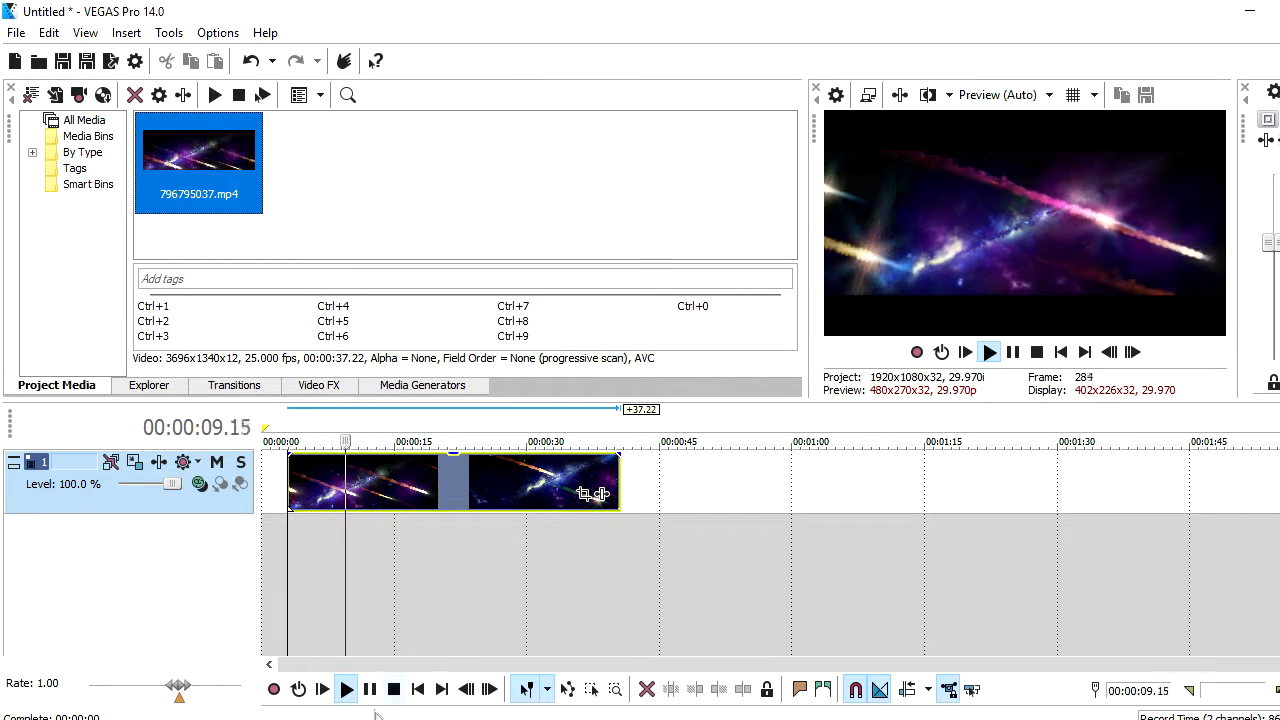
left_click(395, 686)
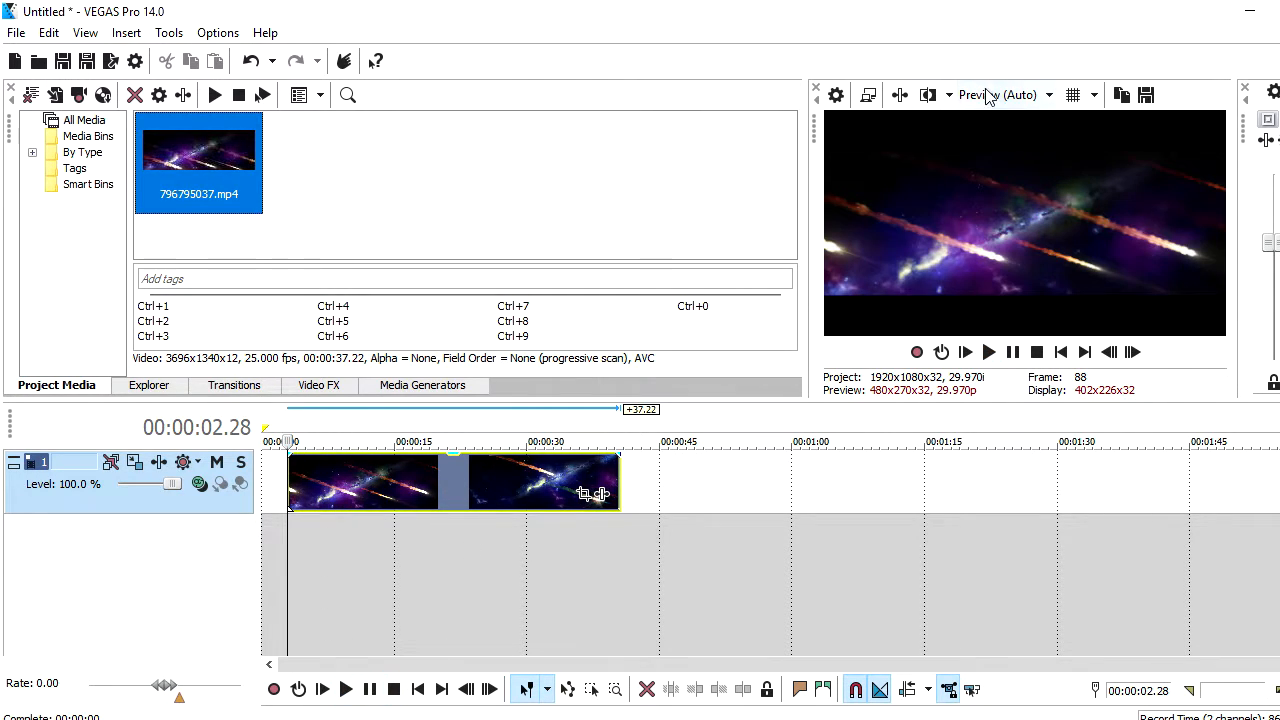
Step: Time-stretch the end of the clip by about 1 minute 53 seconds to slow it down strongly
left_click_drag(618, 491, 1279, 490)
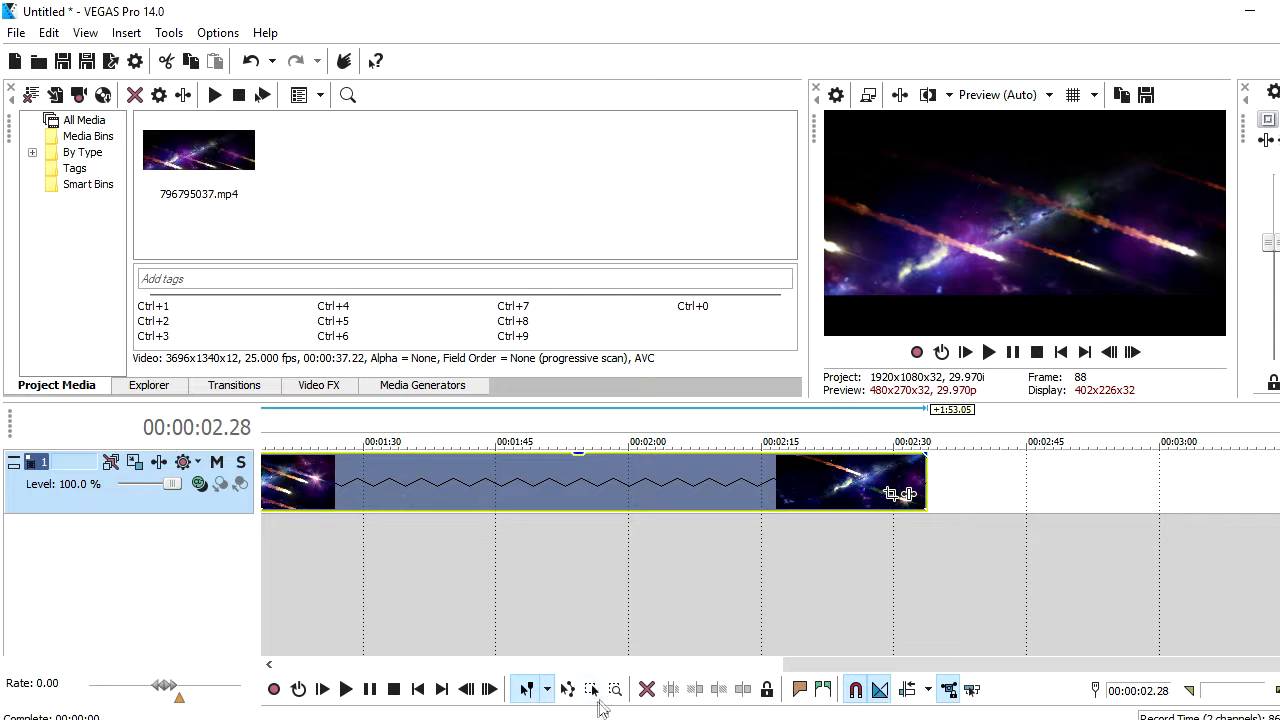
scroll(592, 562, "down", 1)
key("alt")
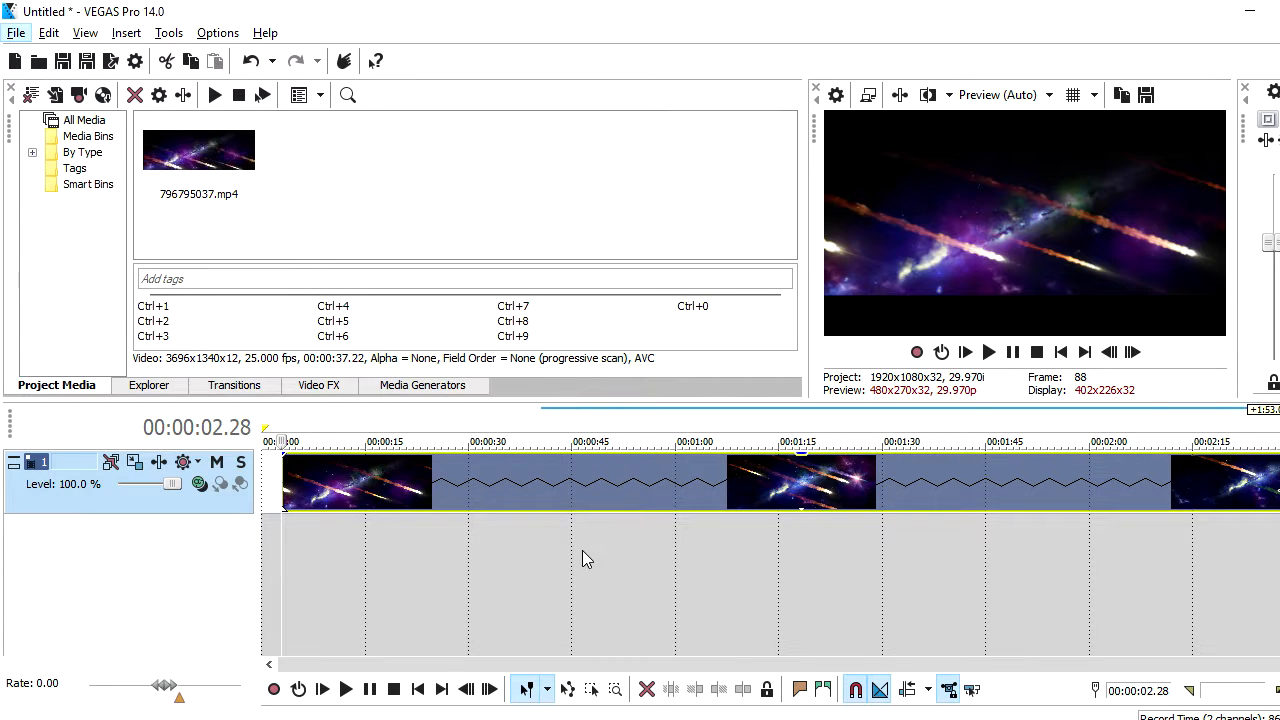
key("space")
Step: Play the slowed clip from 00:00:01.26 on the timeline and undo the time stretch
left_click(514, 590)
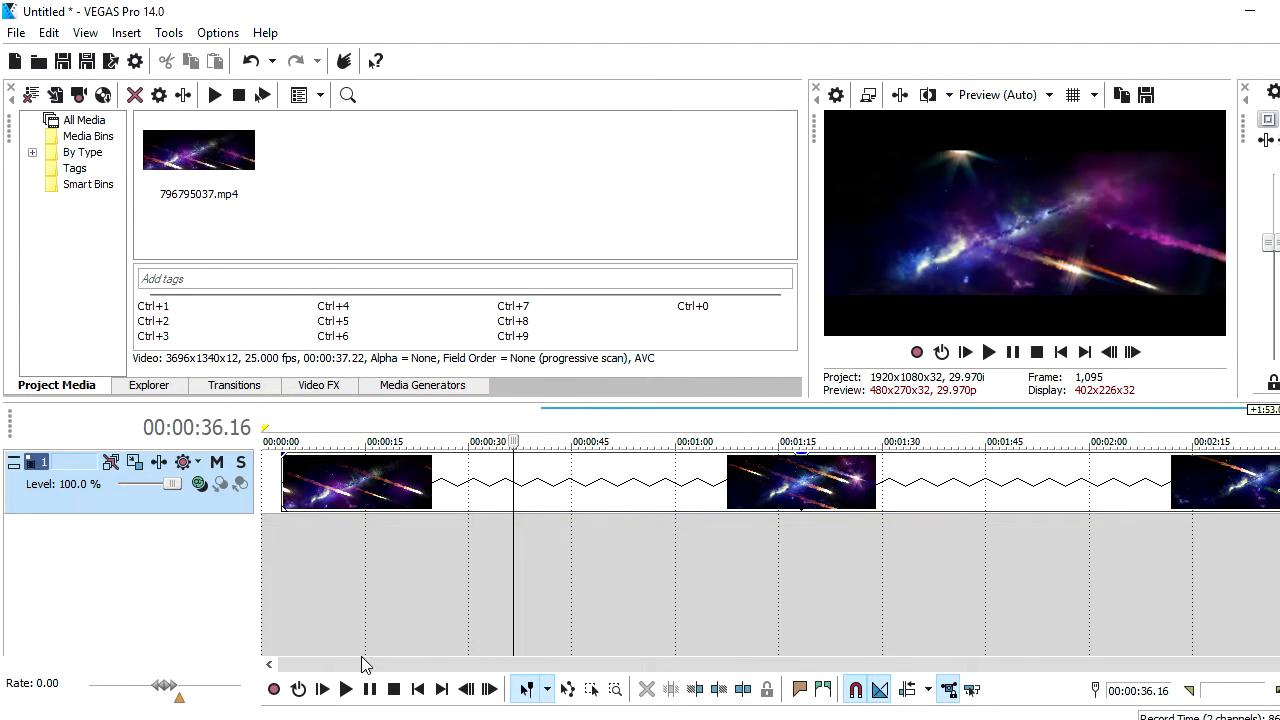
left_click(275, 583)
key("space")
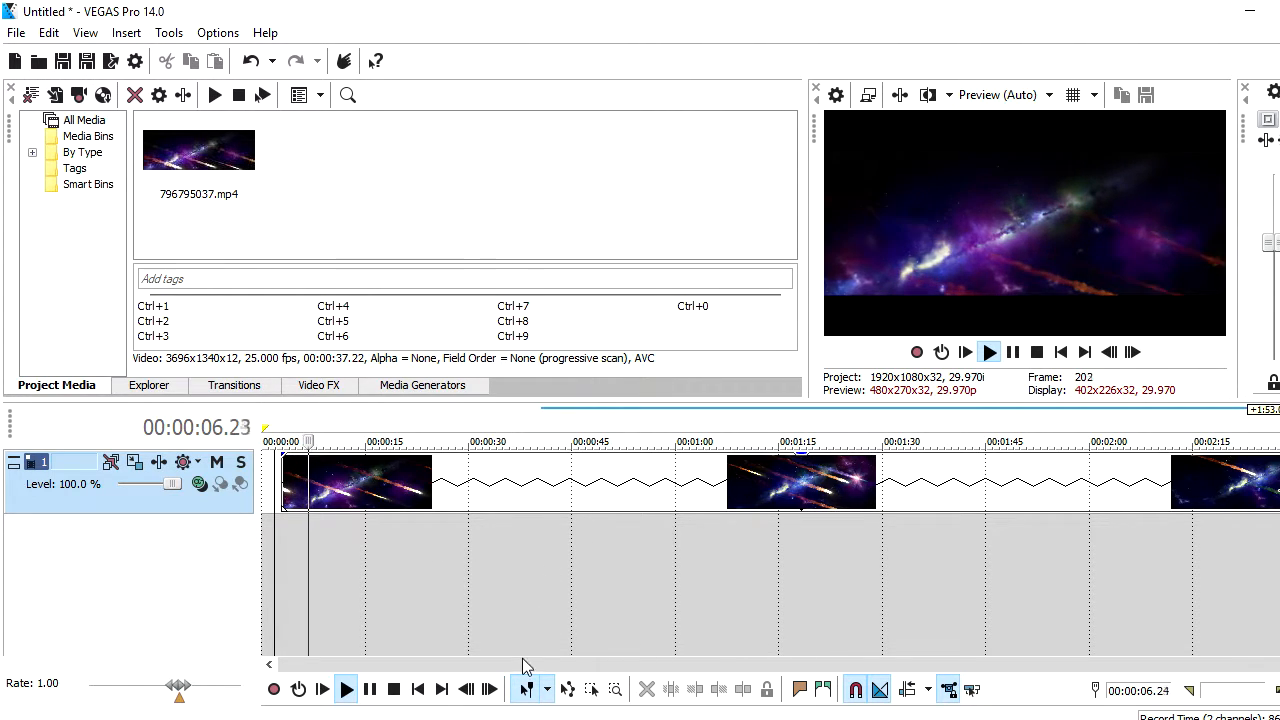
key("ctrl+z")
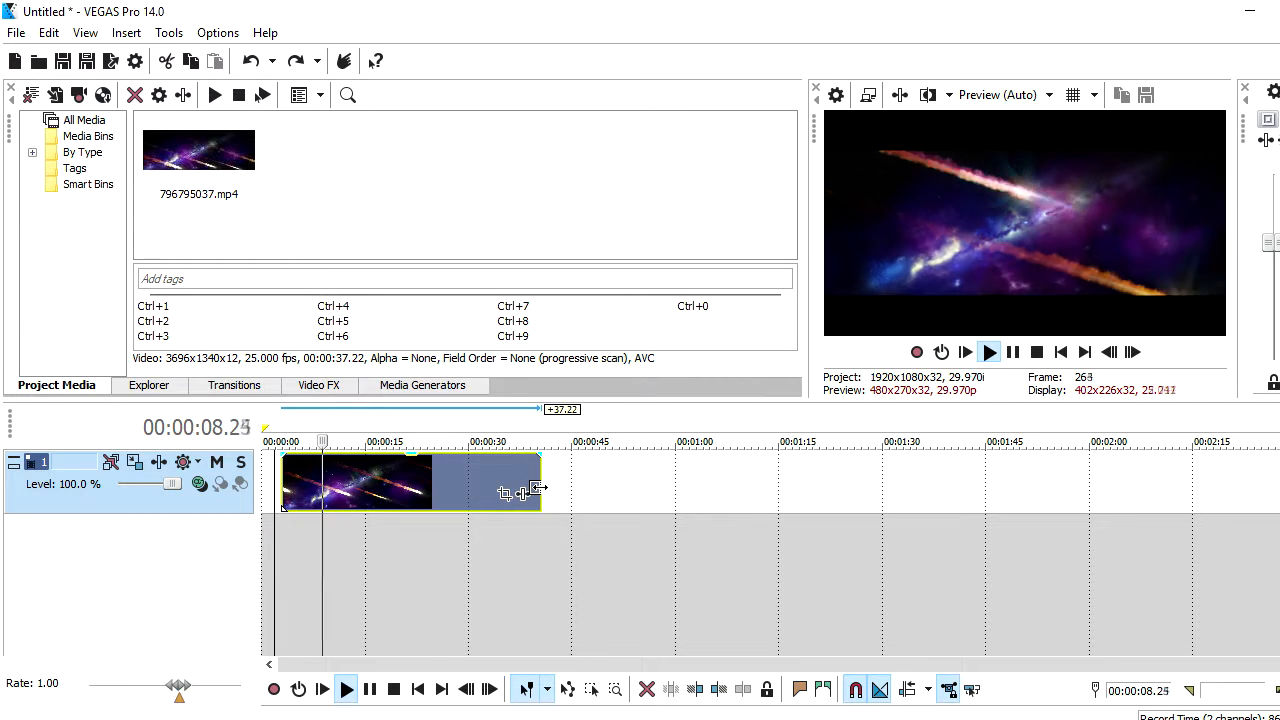
key("space")
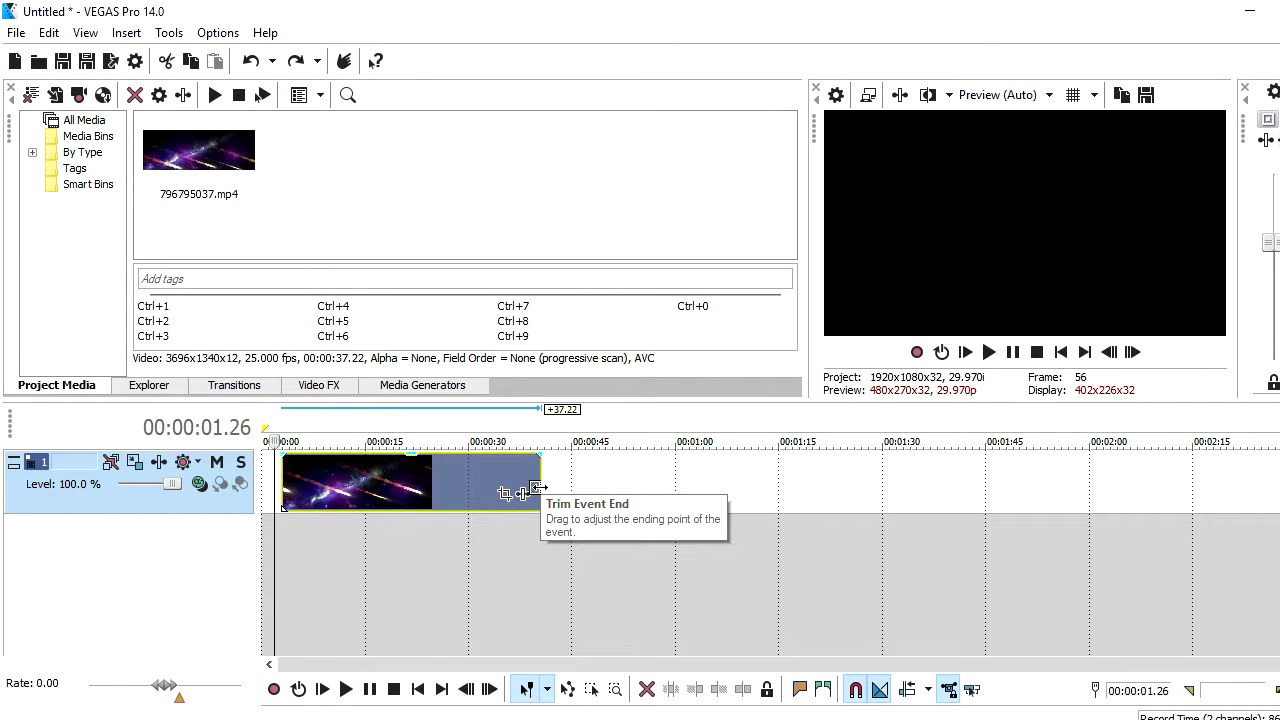
Step: Time-compress the end of the clip by about 28 seconds to speed it up, and play it back
left_click_drag(538, 488, 346, 493)
key("space")
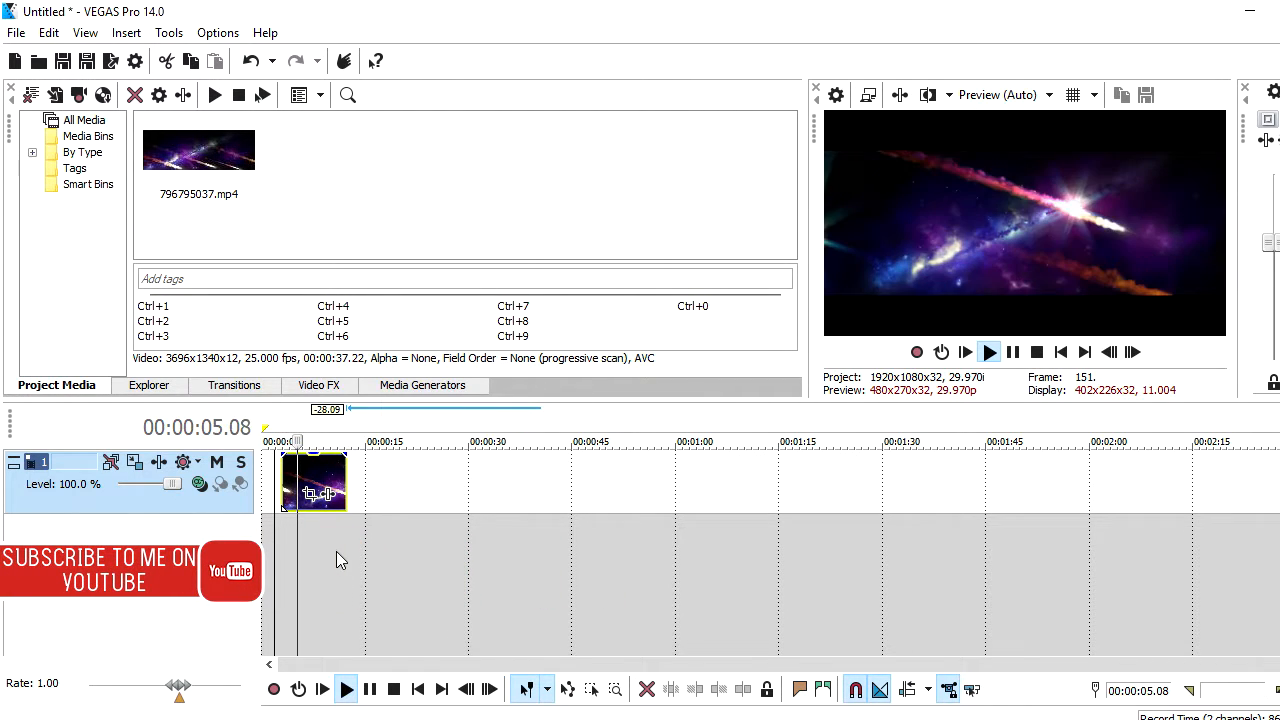
key("space")
Step: Try the Draft (Auto) preview quality and play the sped-up clip
left_click(1005, 95)
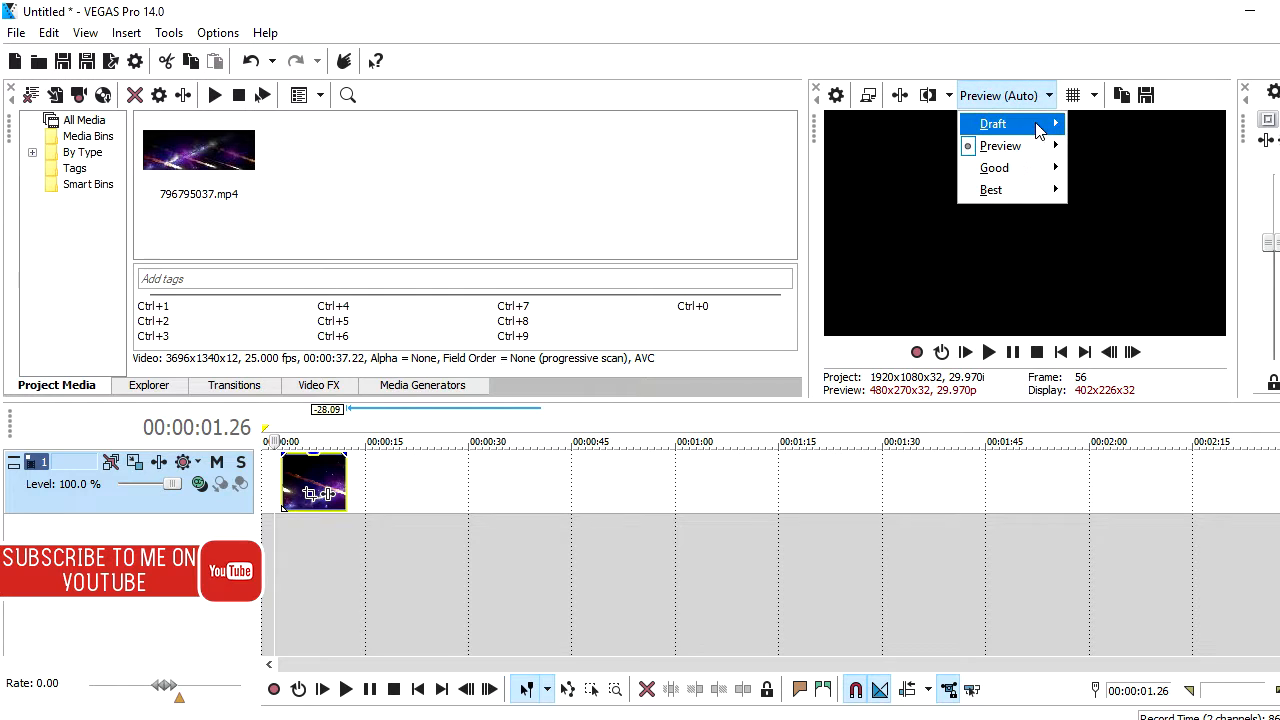
left_click(1097, 124)
key("space")
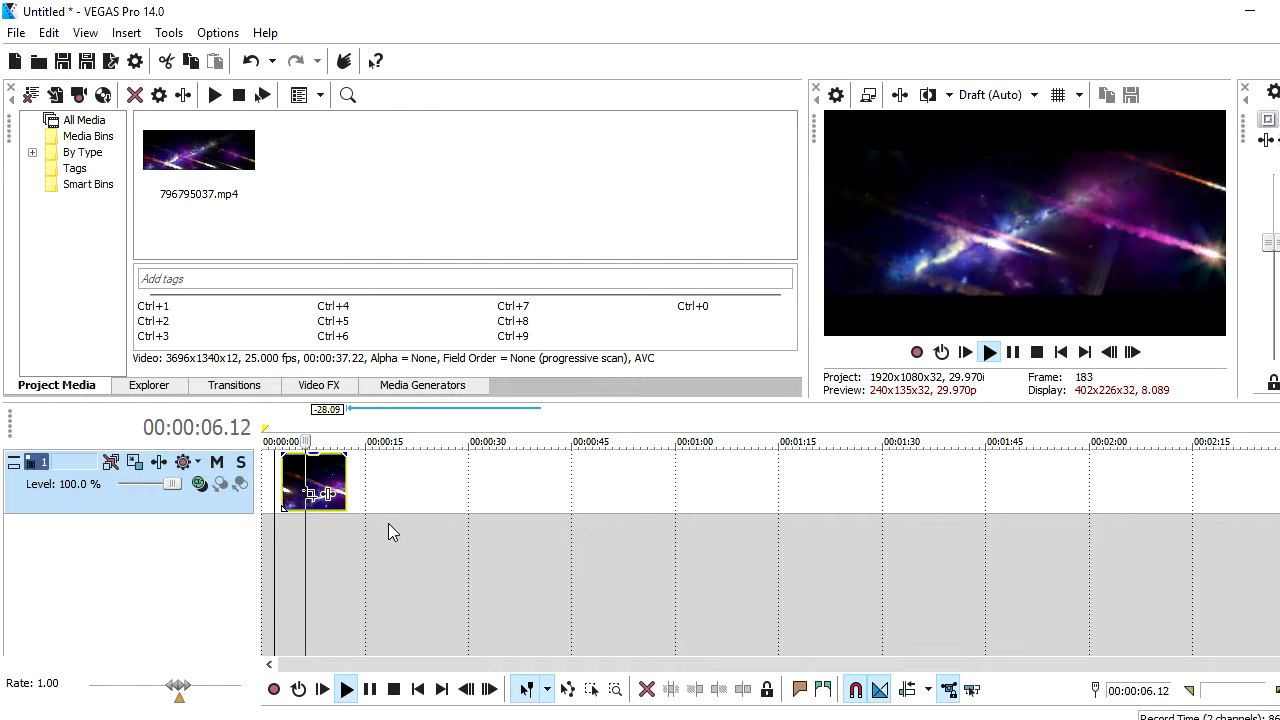
key("space")
Step: Set the preview quality back to Preview (Auto) and play the sped-up clip once more
left_click(994, 96)
mouse_move(1012, 158)
left_click(1098, 147)
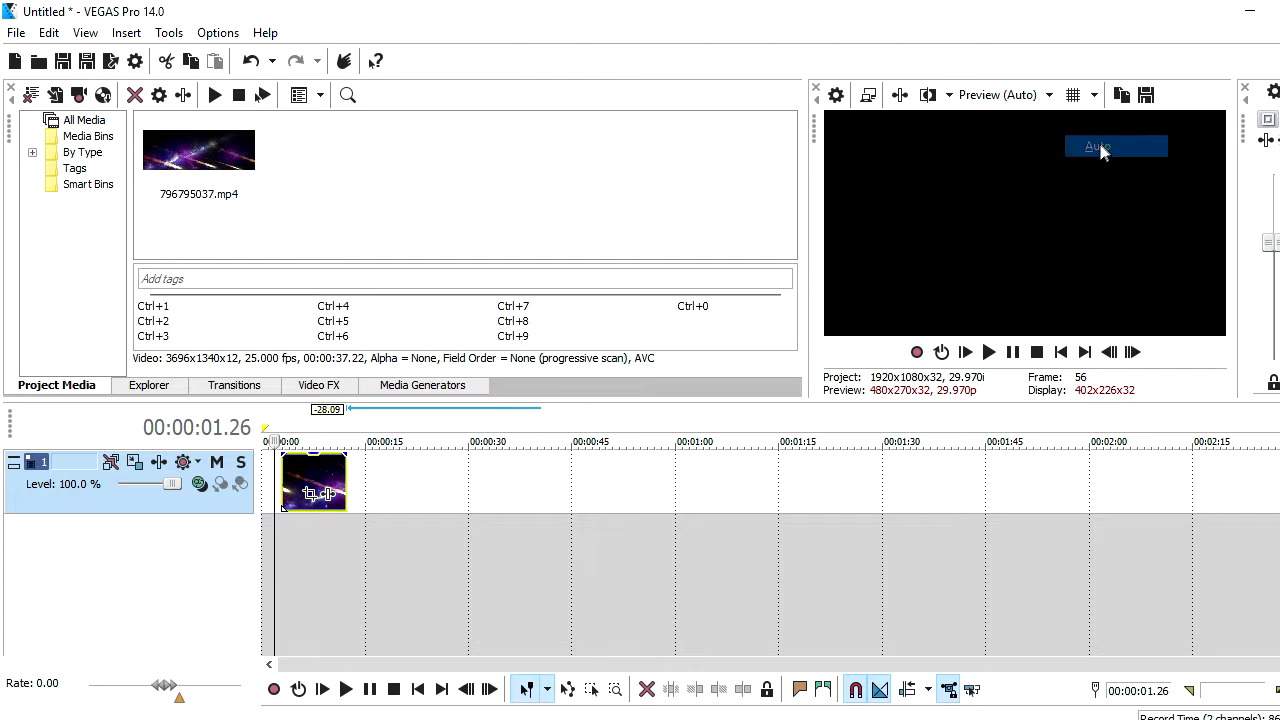
key("space")
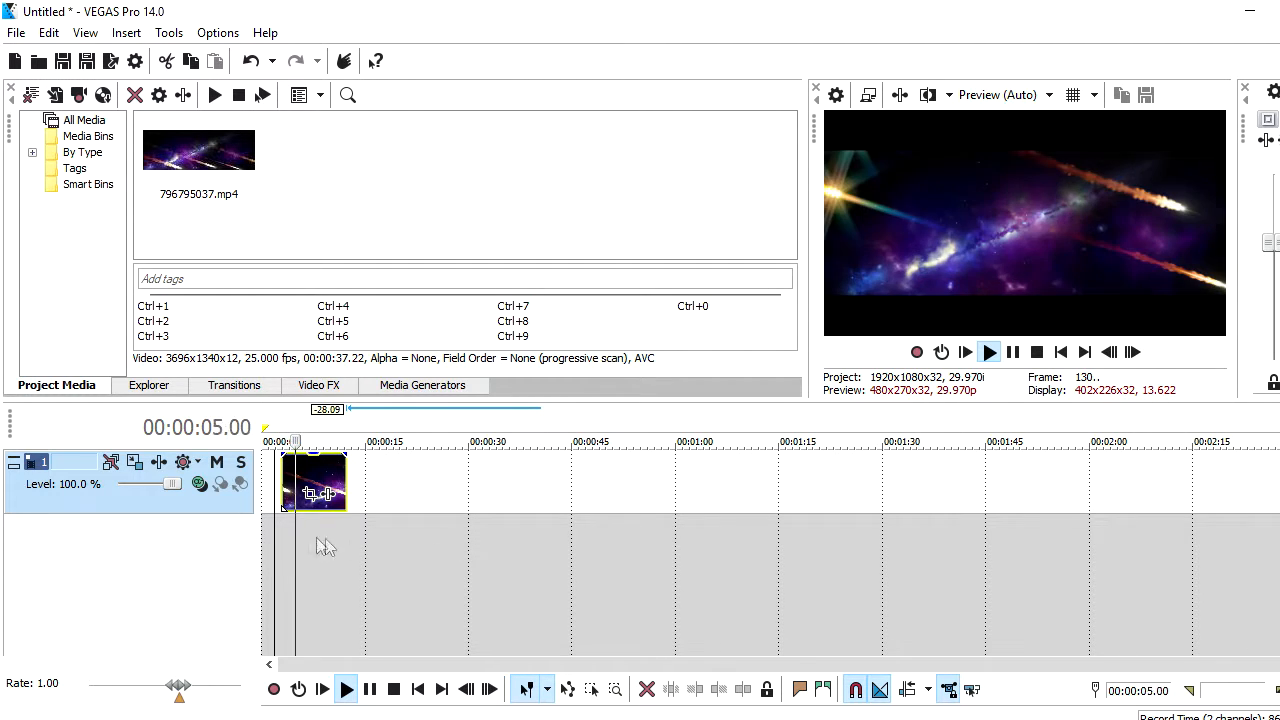
key("space")
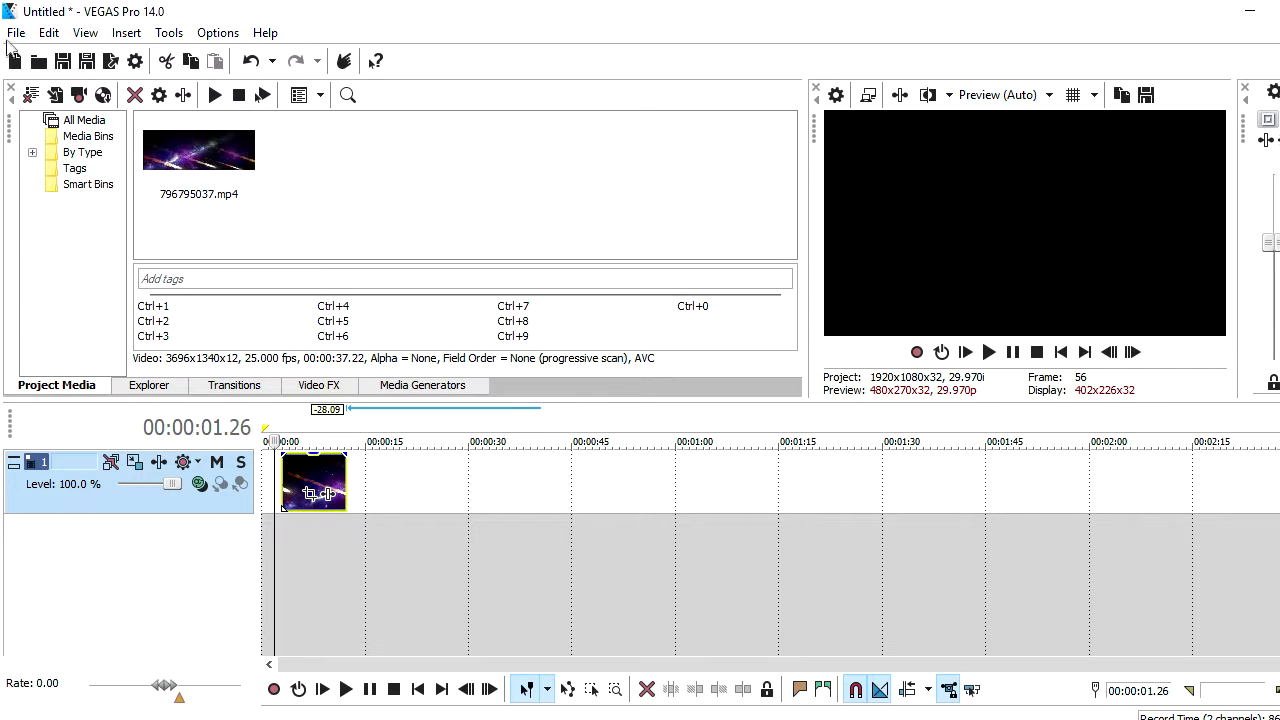